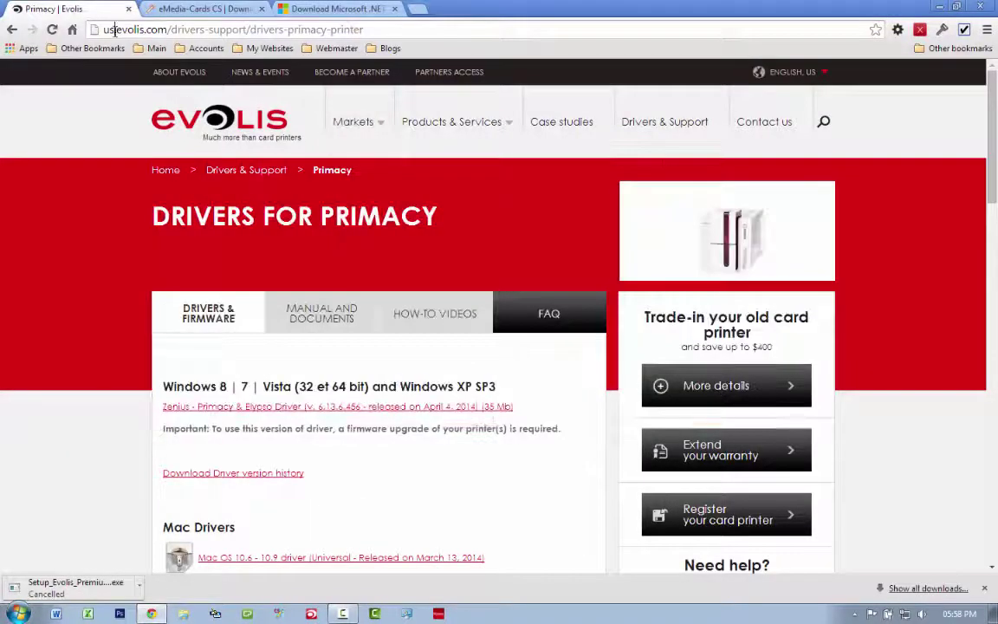
Load the us.evolis.com home page and go to Drivers & Support.
left_click_drag(115, 29, 400, 8)
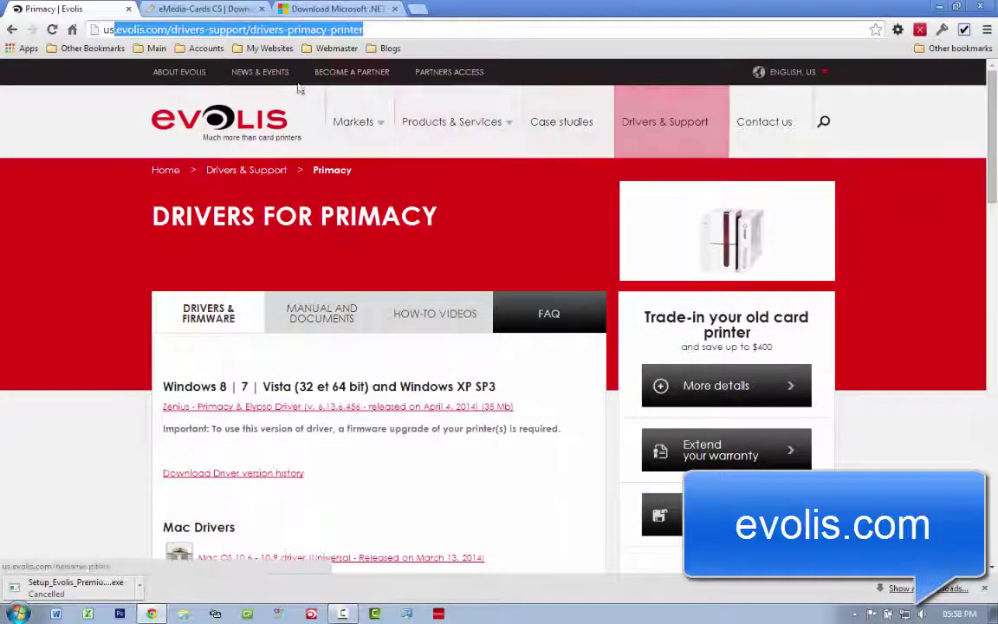
key("Return")
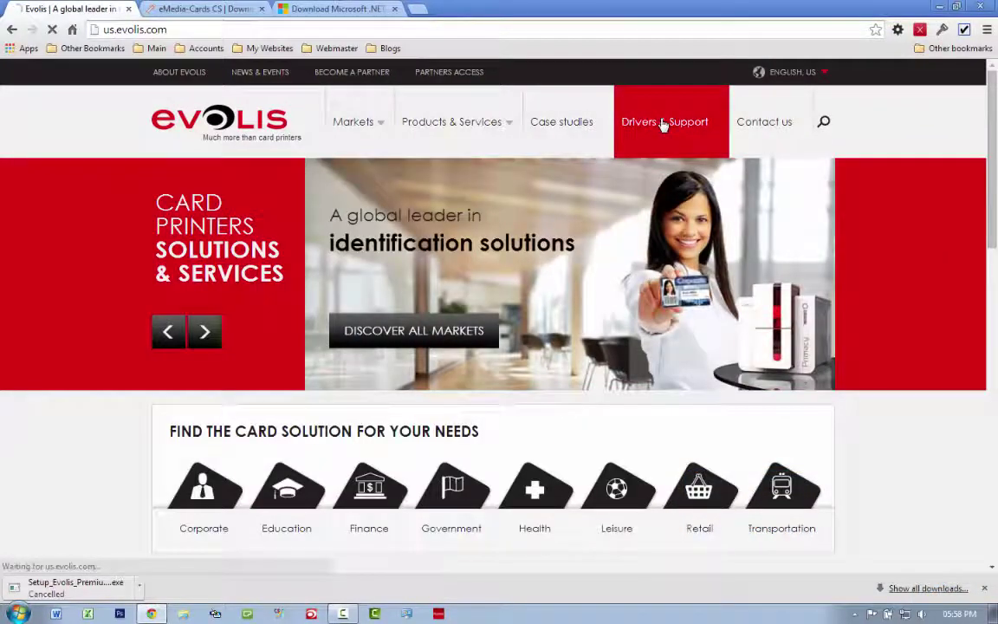
left_click(663, 124)
Find Primacy in the printer grid and open its drivers page.
scroll(466, 408, "down", 1)
scroll(466, 408, "down", 4)
scroll(466, 408, "up", 2)
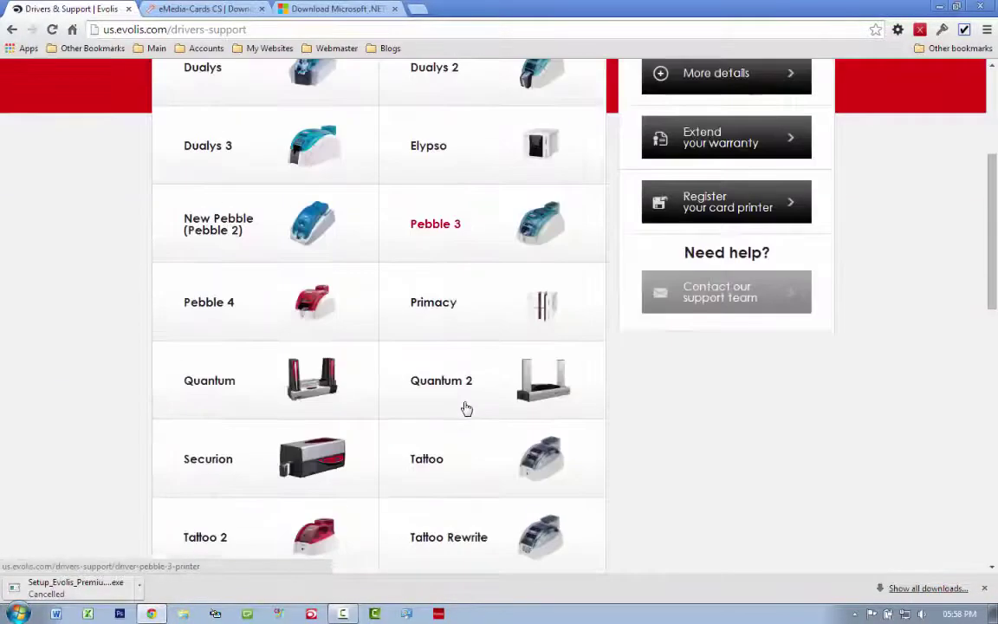
scroll(466, 408, "down", 1)
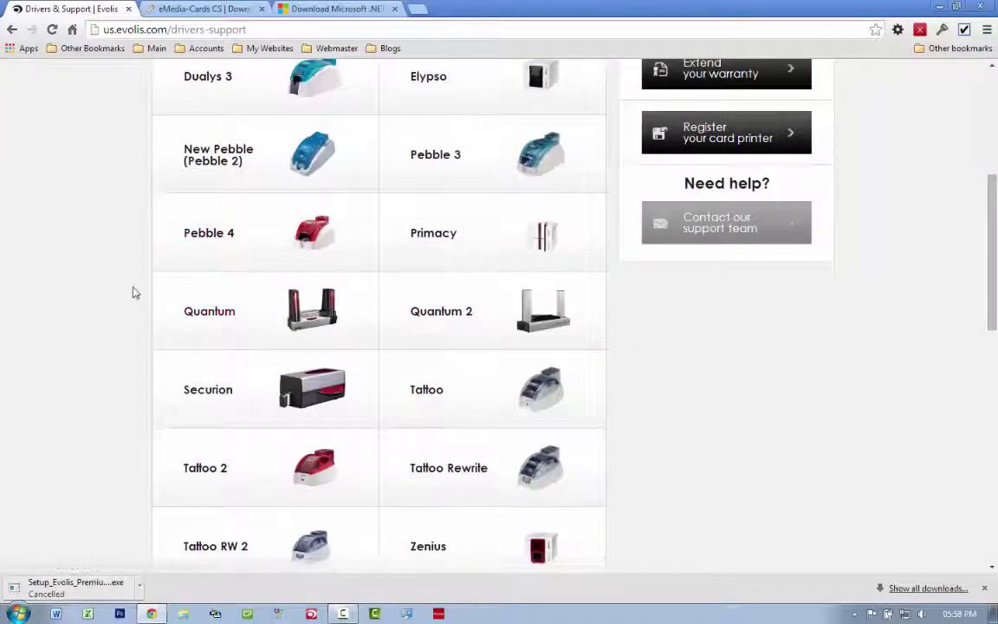
scroll(133, 290, "down", 2)
scroll(134, 289, "up", 2)
scroll(133, 292, "up", 3)
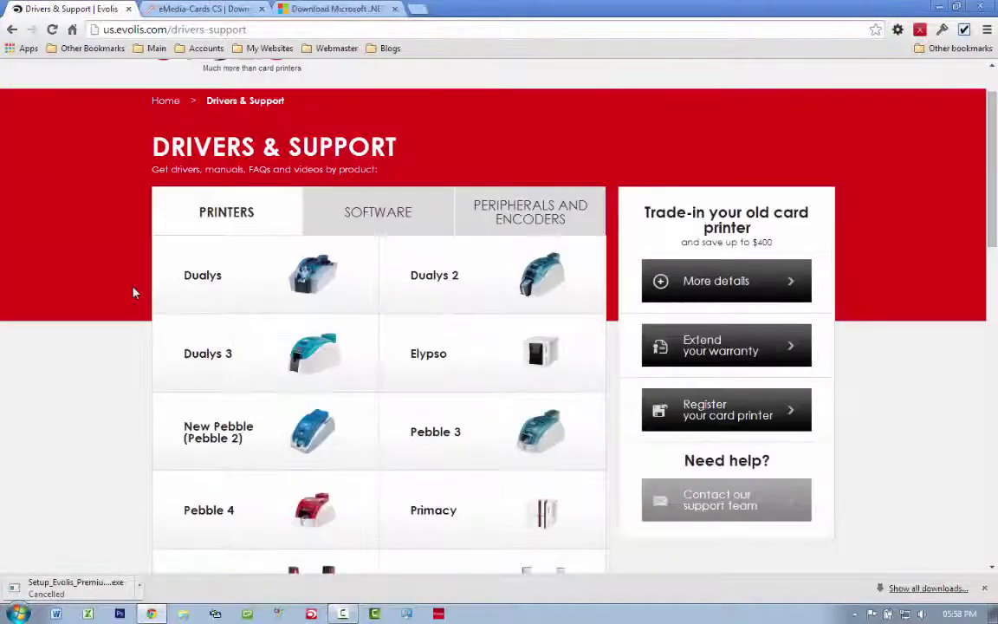
scroll(133, 292, "down", 1)
scroll(133, 292, "down", 3)
scroll(128, 292, "down", 1)
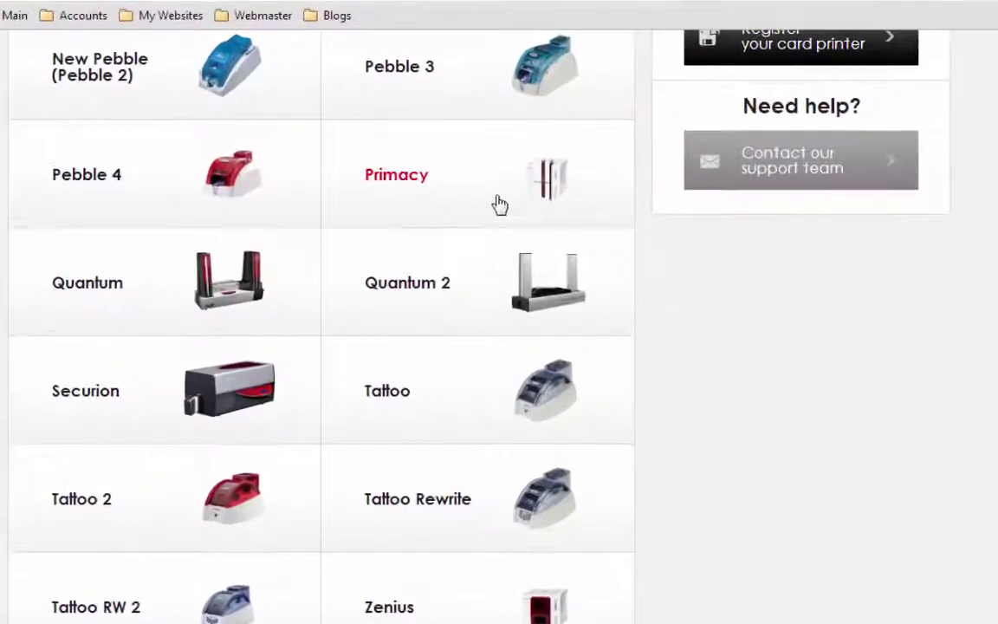
left_click(499, 206)
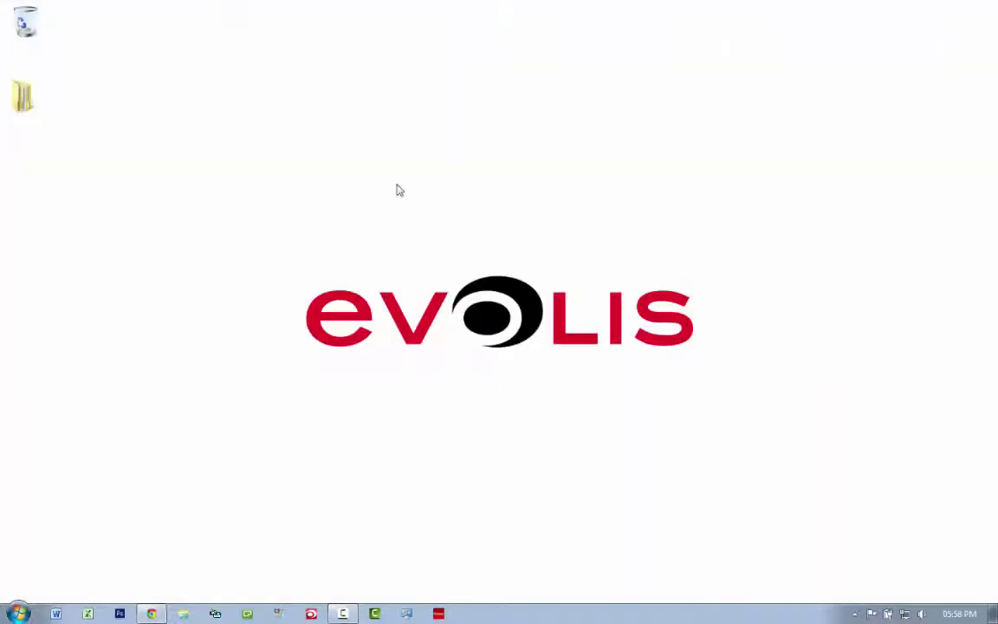
In the installation packet, open the DRIVER Evolis Primacy Zenius folder and launch Setup_Evolis_Premium_Suite.
double_click(22, 96)
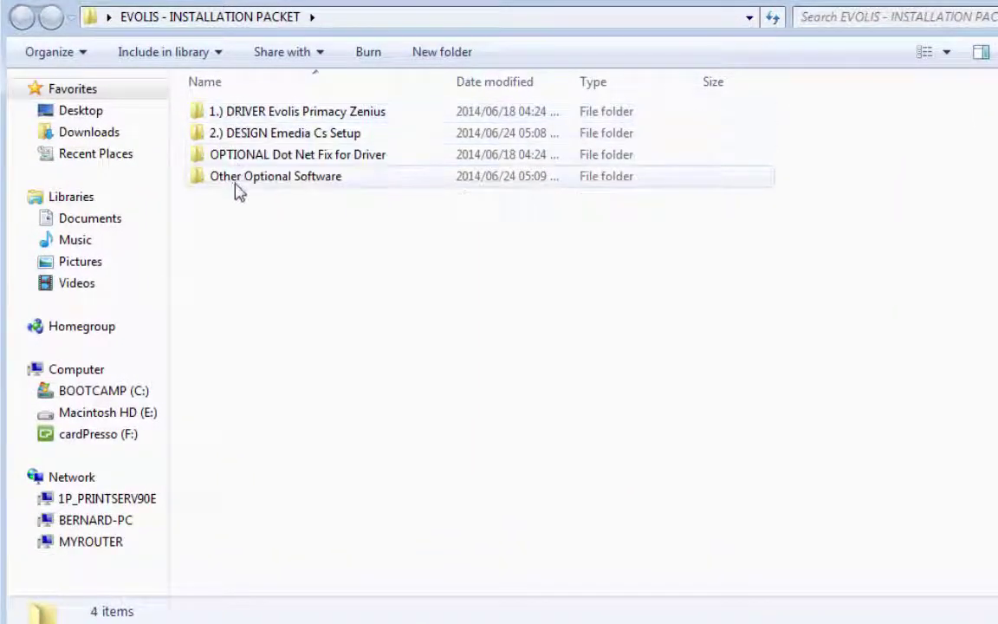
left_click(299, 149)
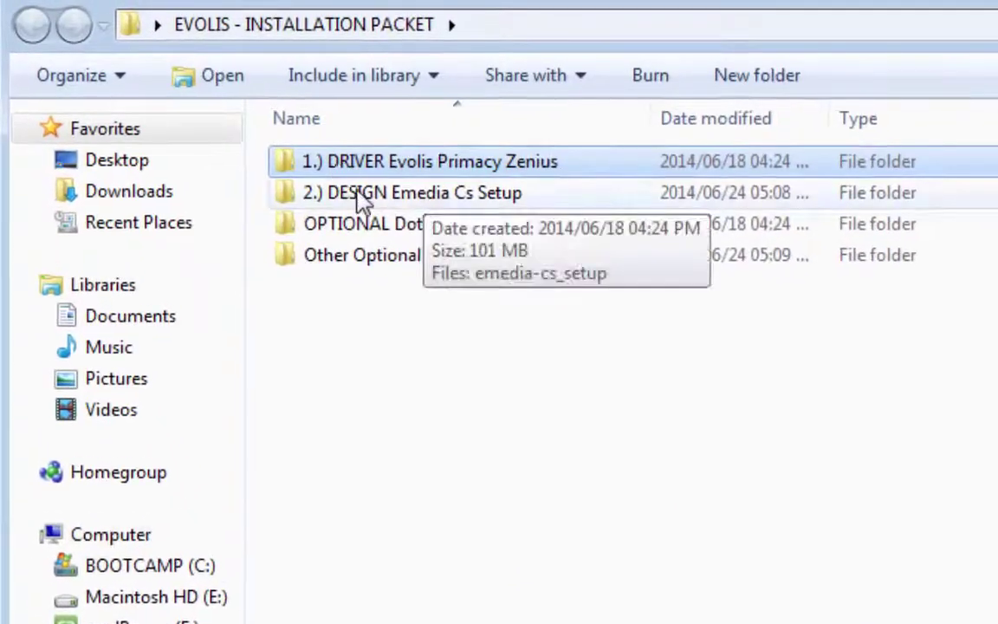
left_click(362, 196)
left_click(347, 225)
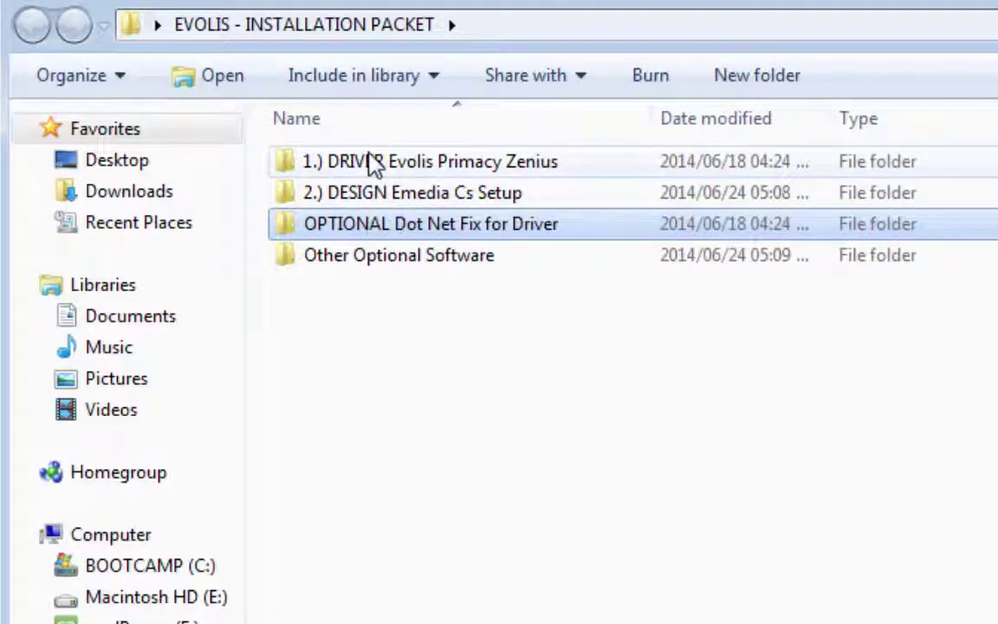
double_click(340, 172)
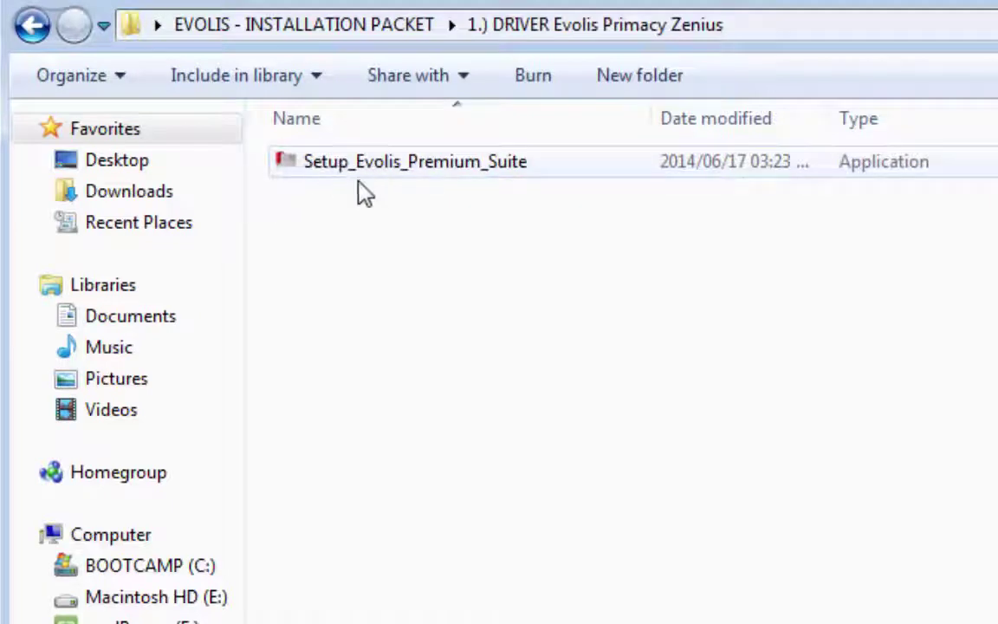
double_click(379, 171)
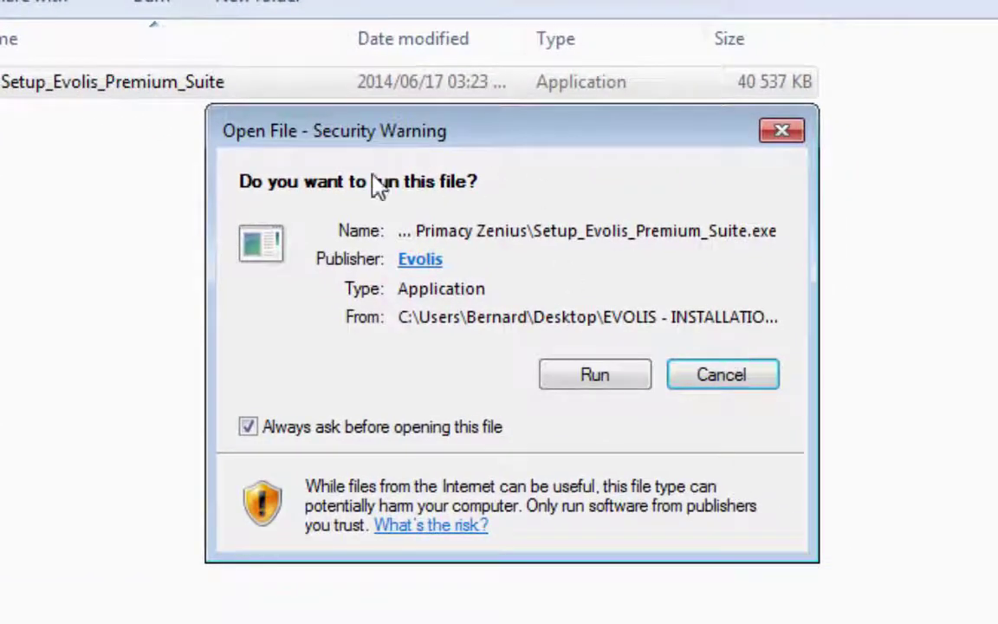
Run the setup in English, approve updating older version 6.13.6.361, and pass the welcome page.
left_click(584, 373)
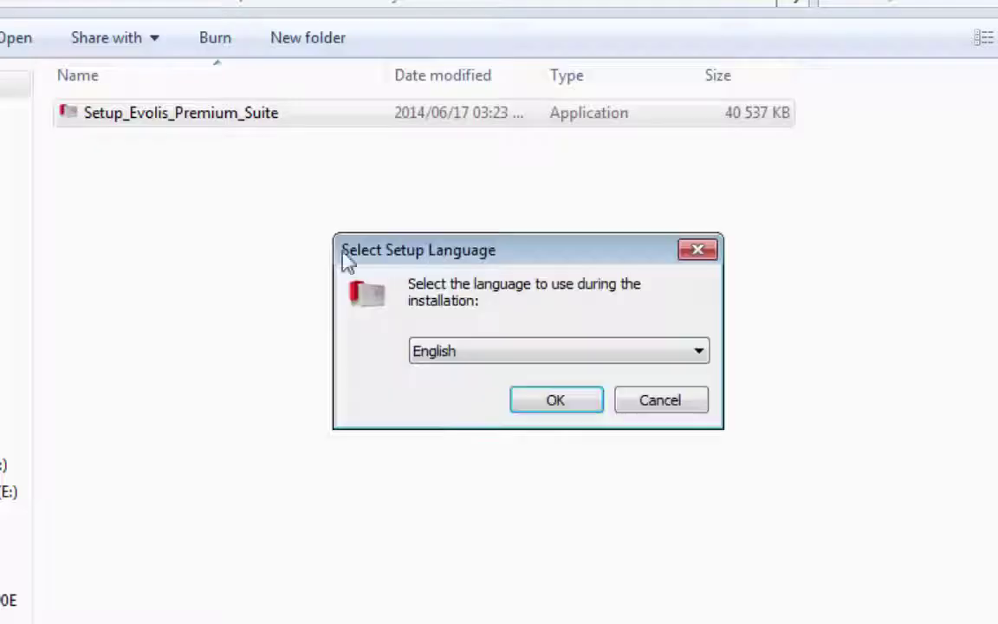
left_click(554, 398)
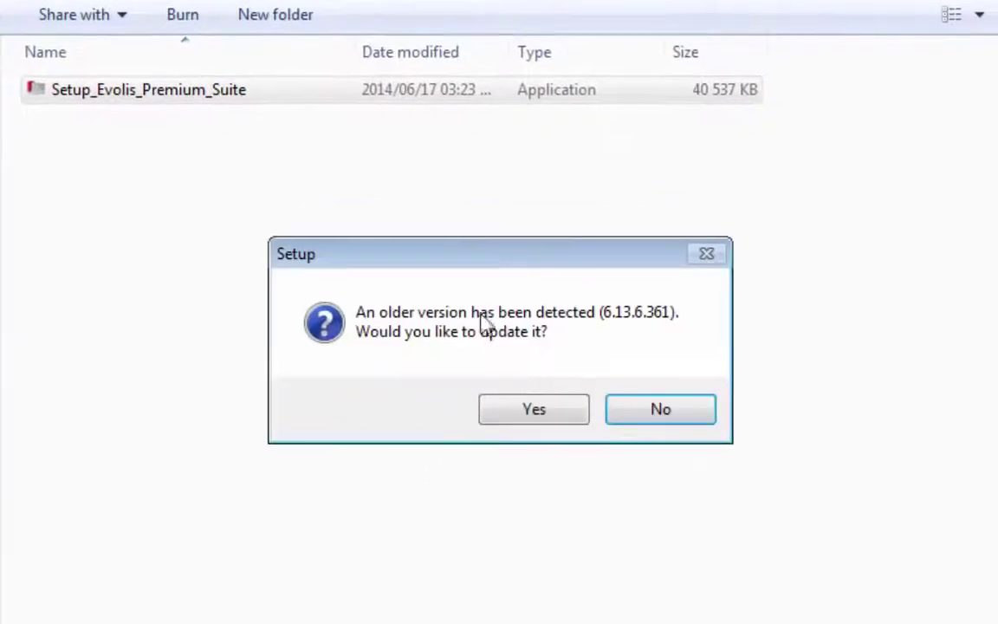
left_click(512, 418)
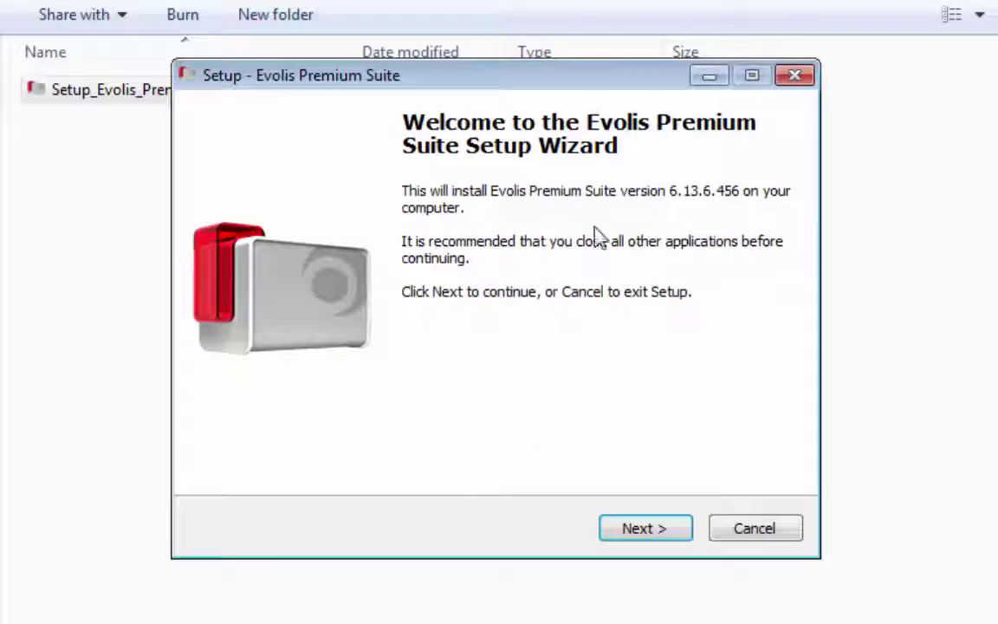
left_click(641, 530)
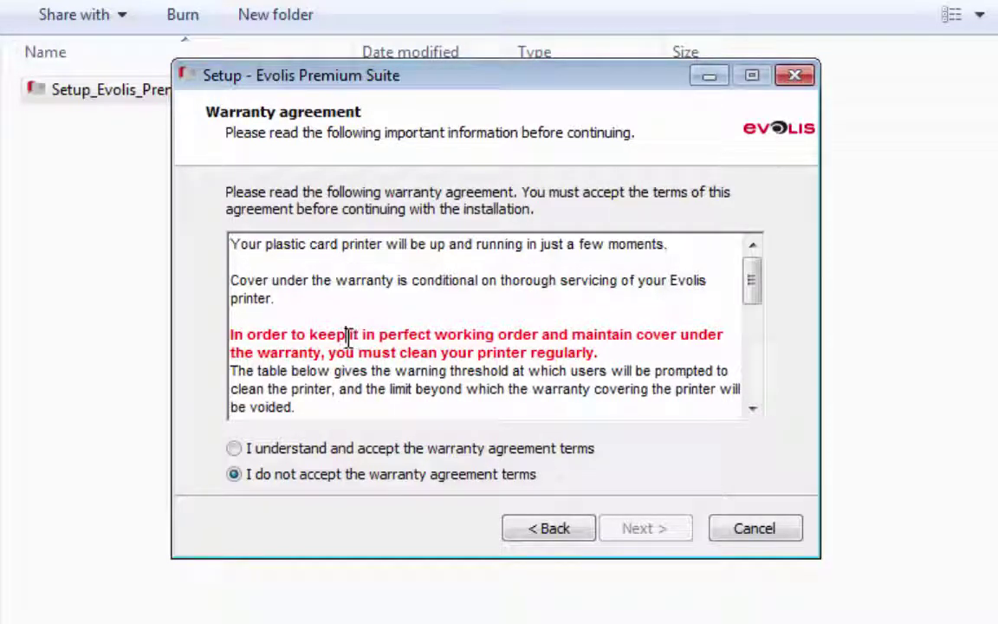
Accept the warranty agreement with 'I understand and accept'.
mouse_move(347, 336)
left_mouse_down()
mouse_move(723, 334)
mouse_move(595, 351)
left_mouse_up()
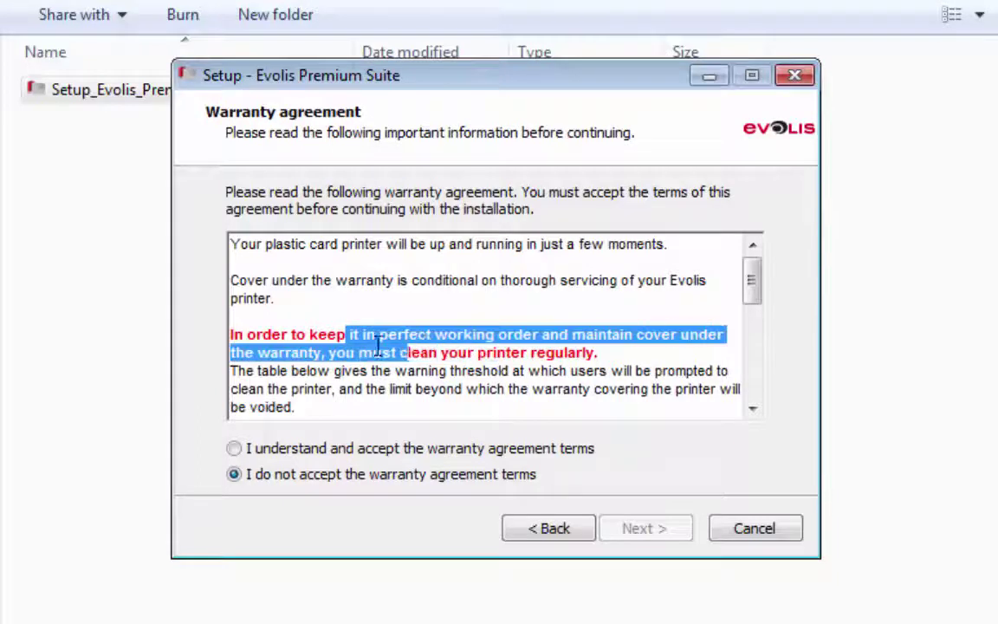
left_click(568, 351)
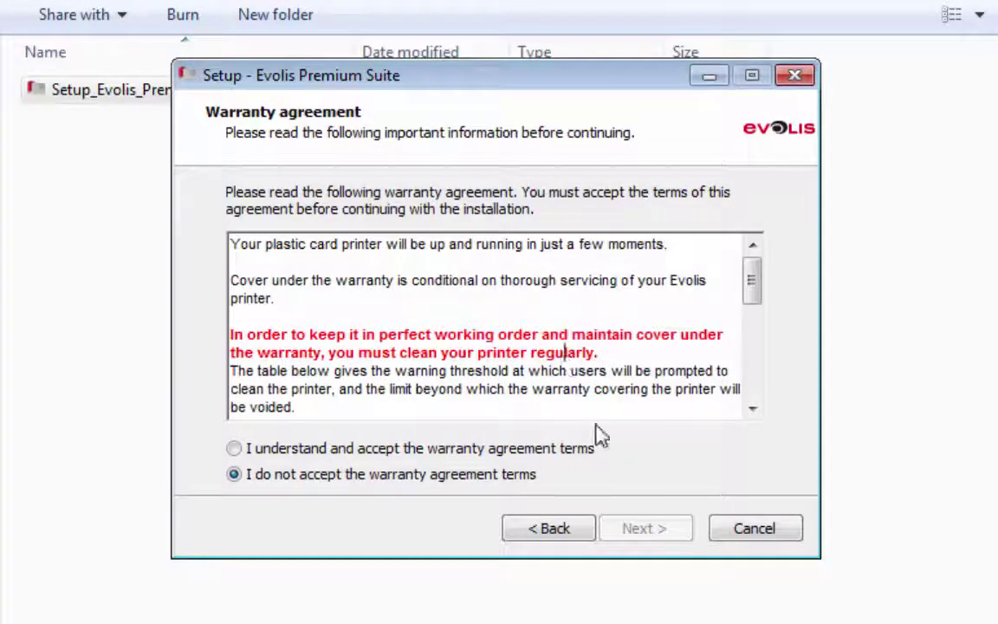
left_click(239, 451)
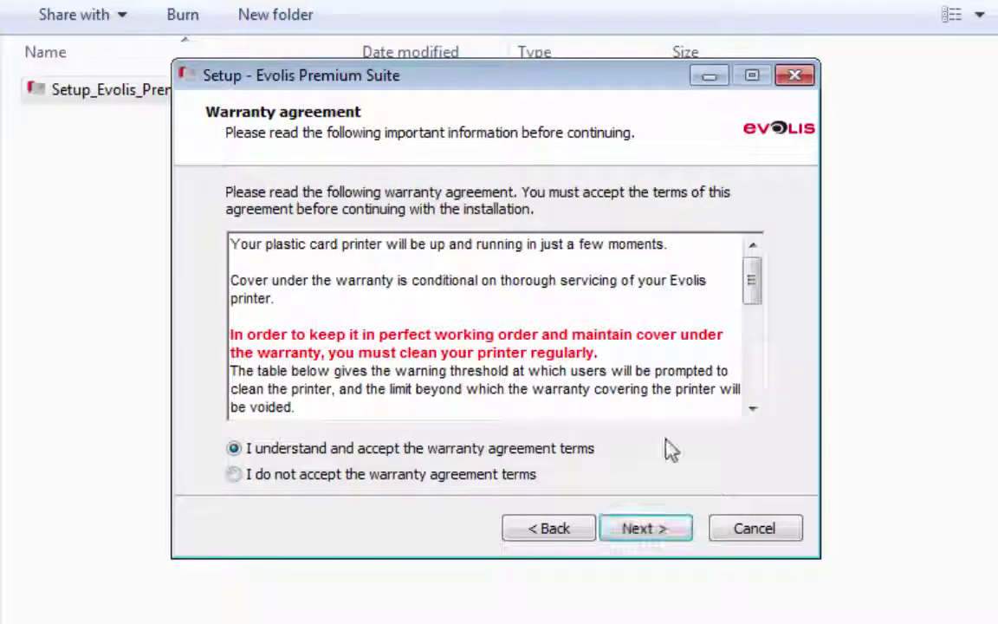
left_click(626, 534)
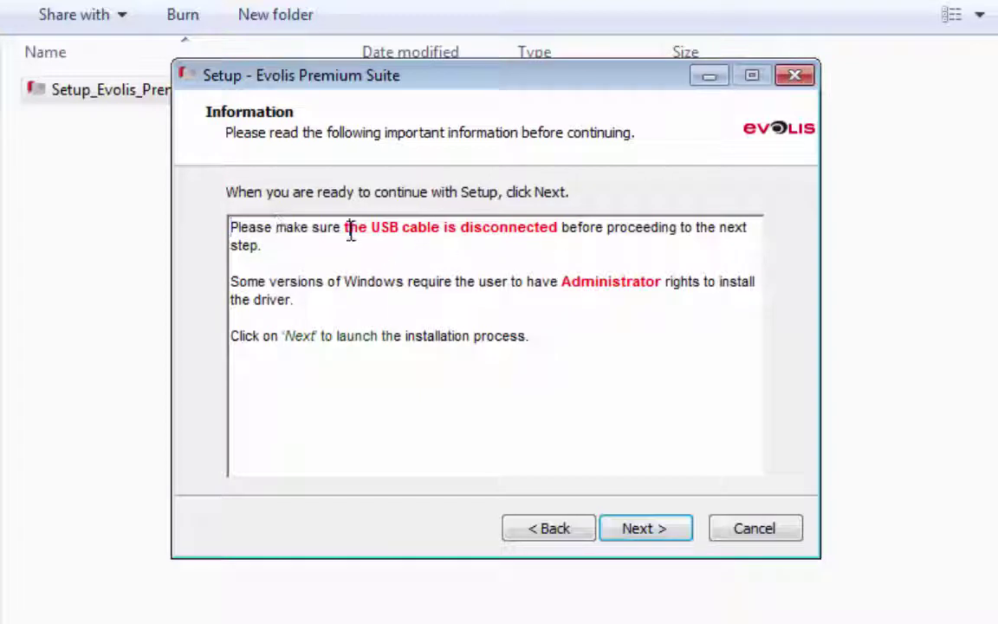
Review the Information page's USB-cable and Administrator-rights notes and move on.
mouse_move(350, 231)
left_mouse_down()
mouse_move(564, 232)
mouse_move(344, 227)
left_mouse_up()
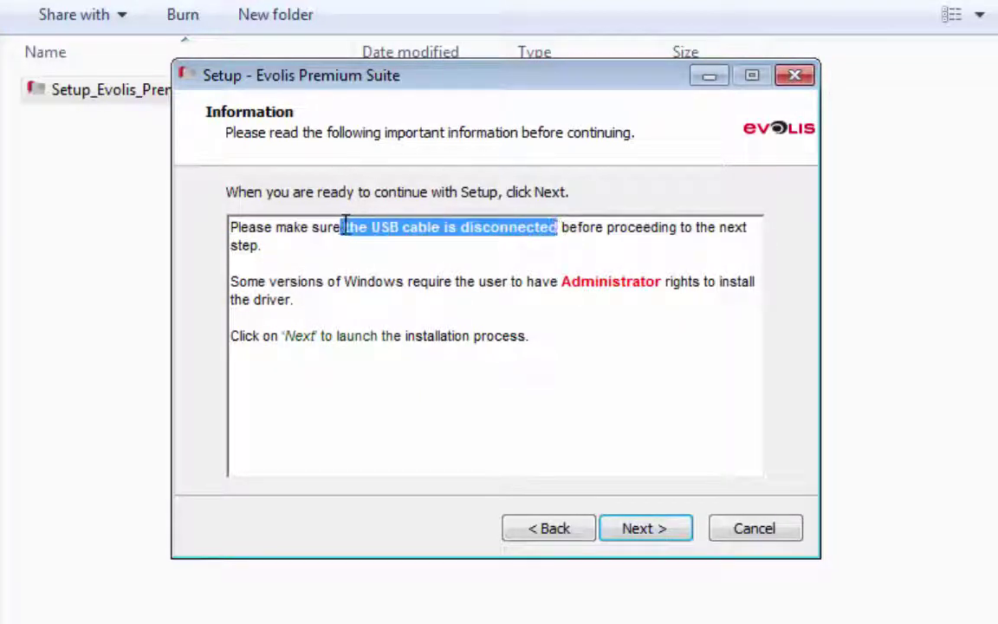
mouse_move(563, 283)
left_mouse_down()
mouse_move(658, 273)
mouse_move(659, 286)
mouse_move(588, 285)
left_mouse_up()
left_click(584, 285)
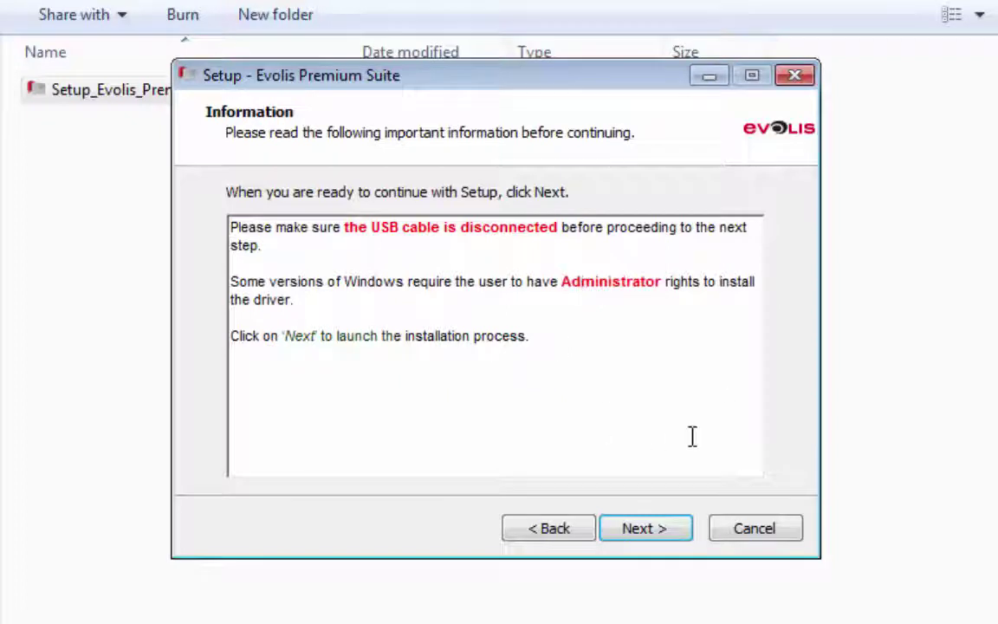
left_click(654, 536)
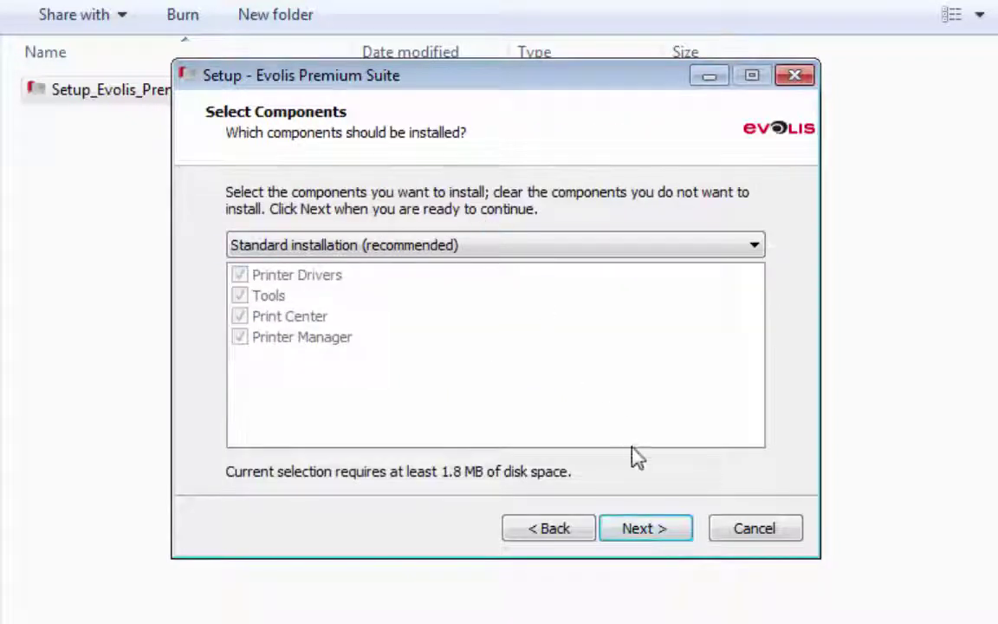
Keep Standard installation with the desktop icon and Printer Manager tasks, and start installing.
left_click(628, 528)
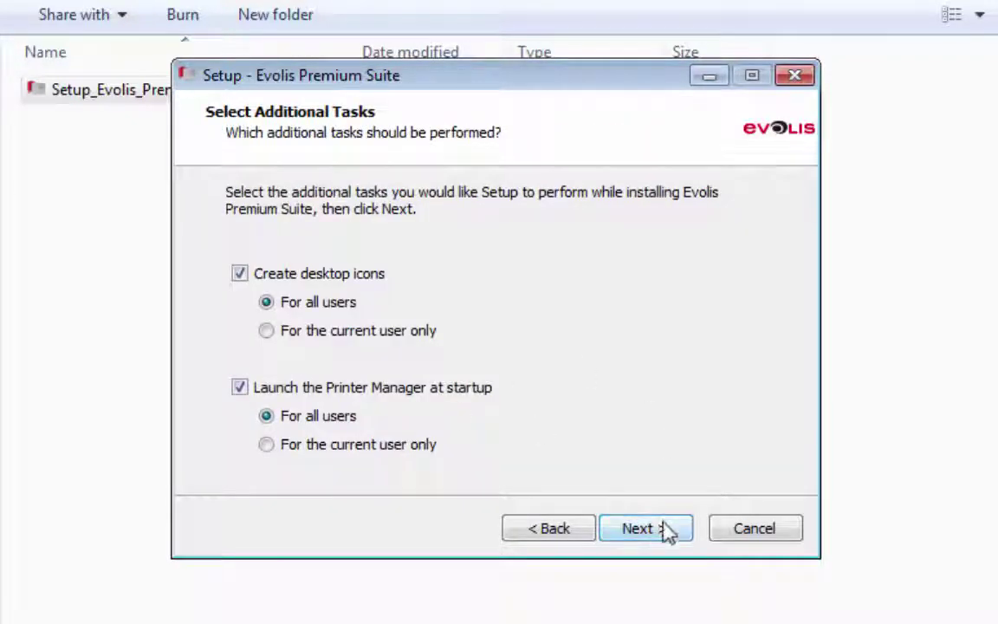
left_click(661, 530)
left_click(649, 536)
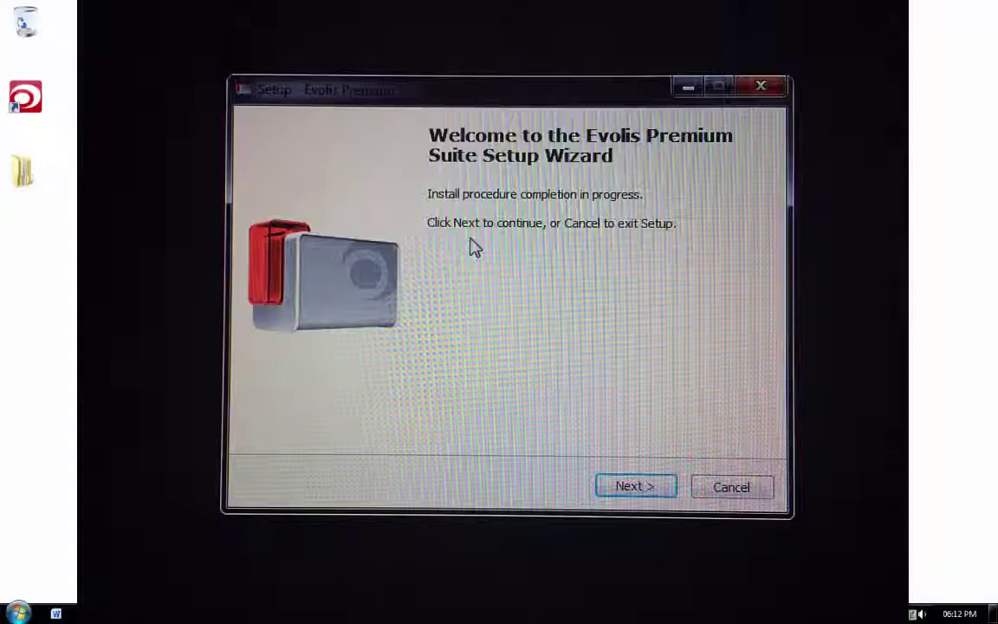
Continue the completion procedure until Print Center lists Evolis Primacy with service running.
left_click(648, 492)
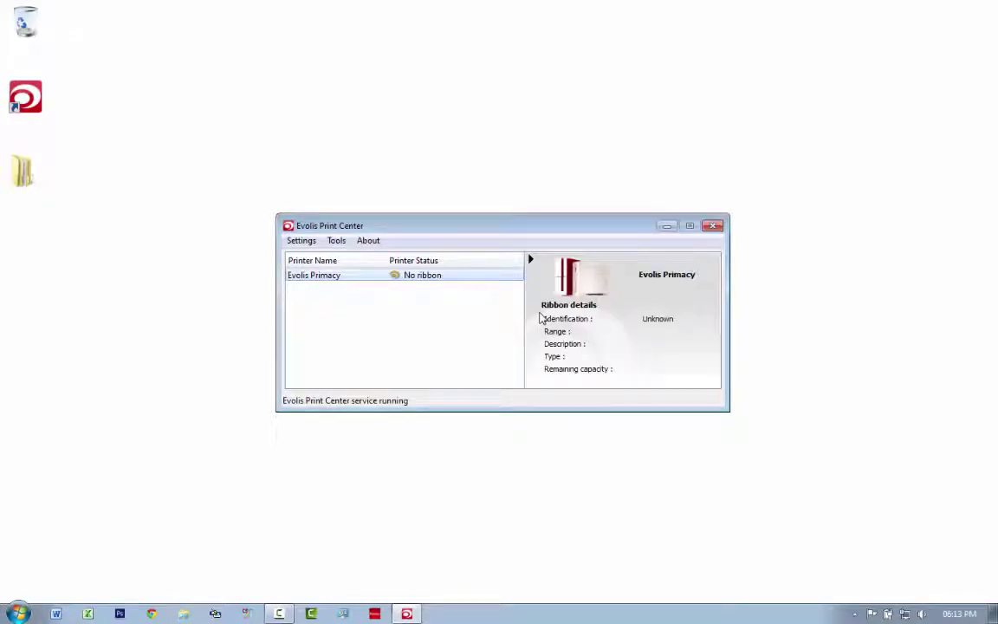
Pin Evolis Print Center to the taskbar and relaunch it from the pinned icon.
left_click_drag(414, 225, 407, 220)
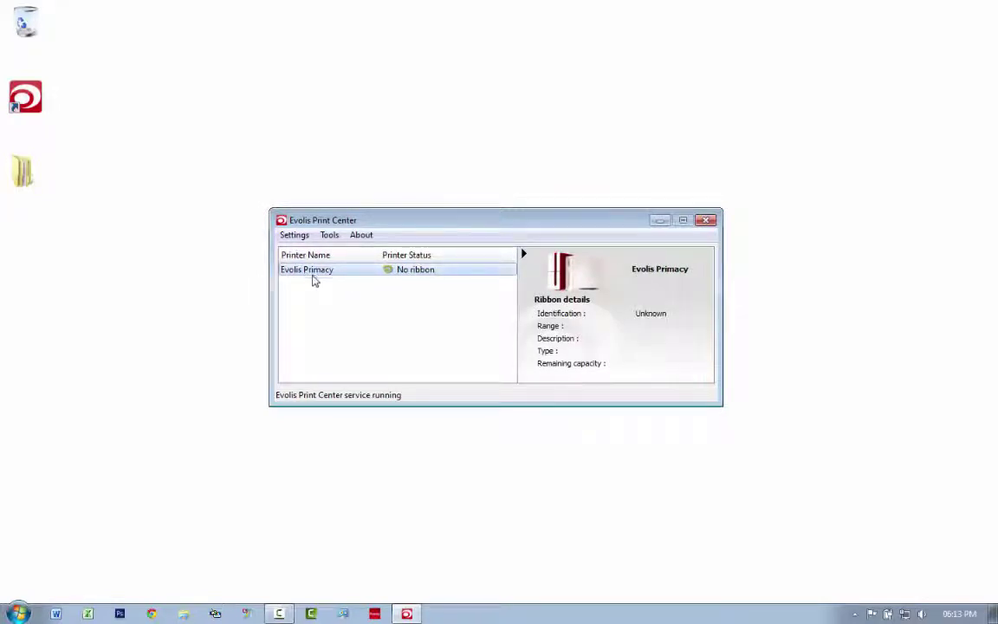
left_click_drag(401, 223, 411, 232)
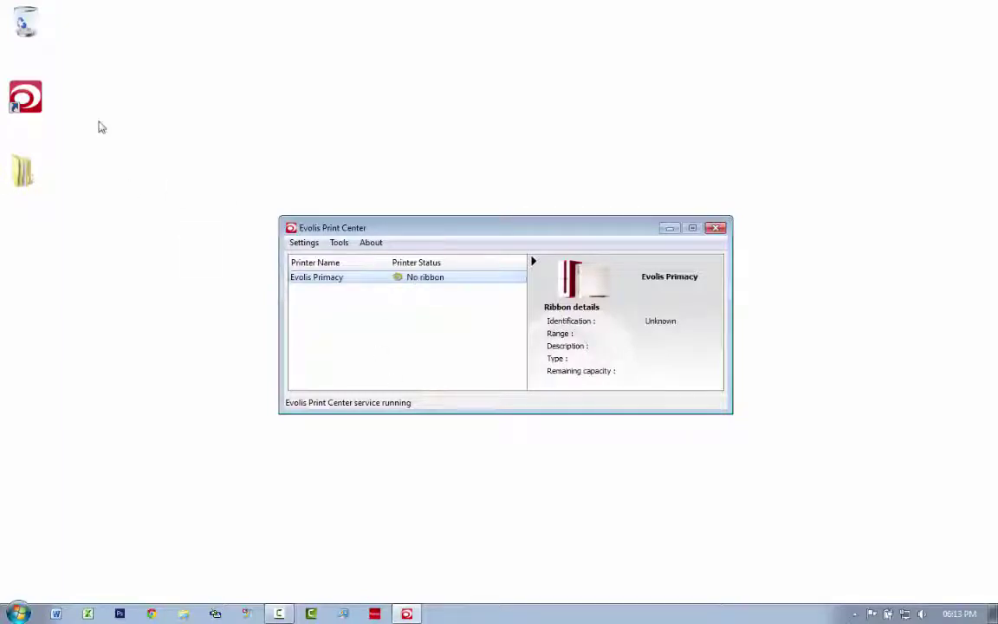
left_click(25, 100)
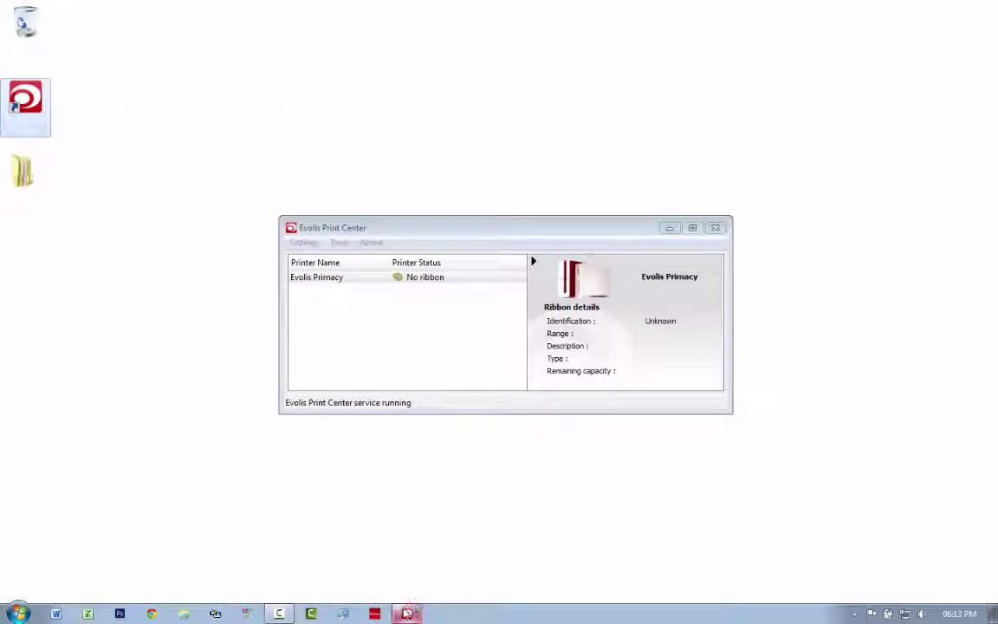
right_click(408, 612)
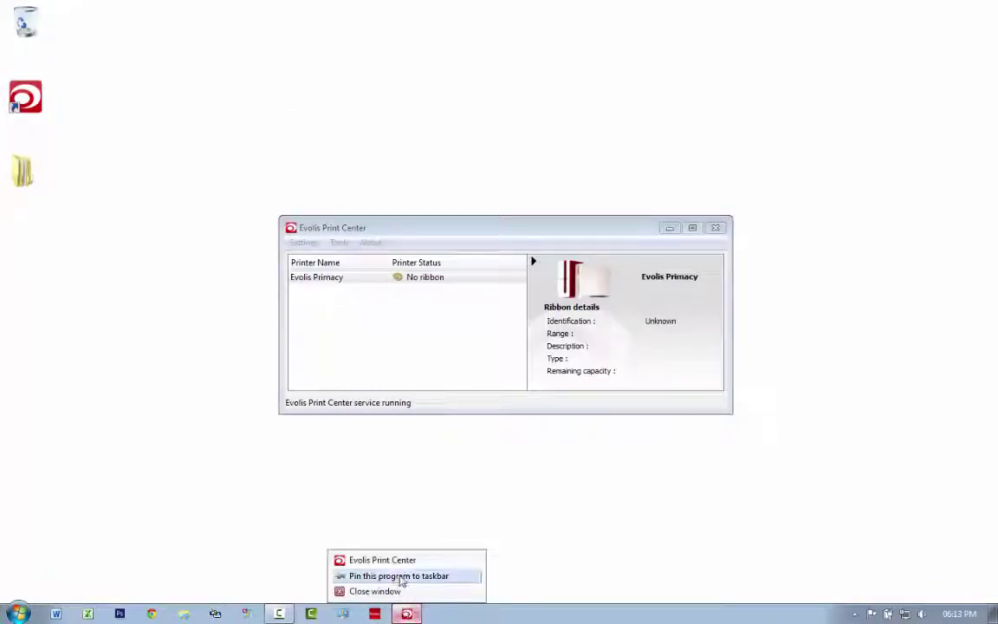
left_click(402, 577)
left_click(713, 227)
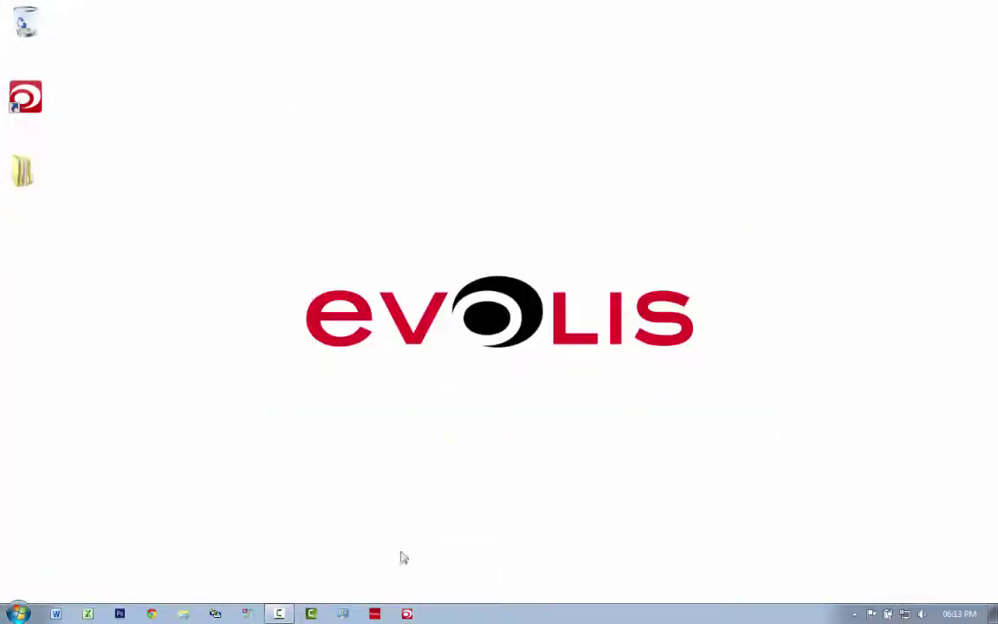
left_click(407, 614)
left_click_drag(468, 227, 471, 231)
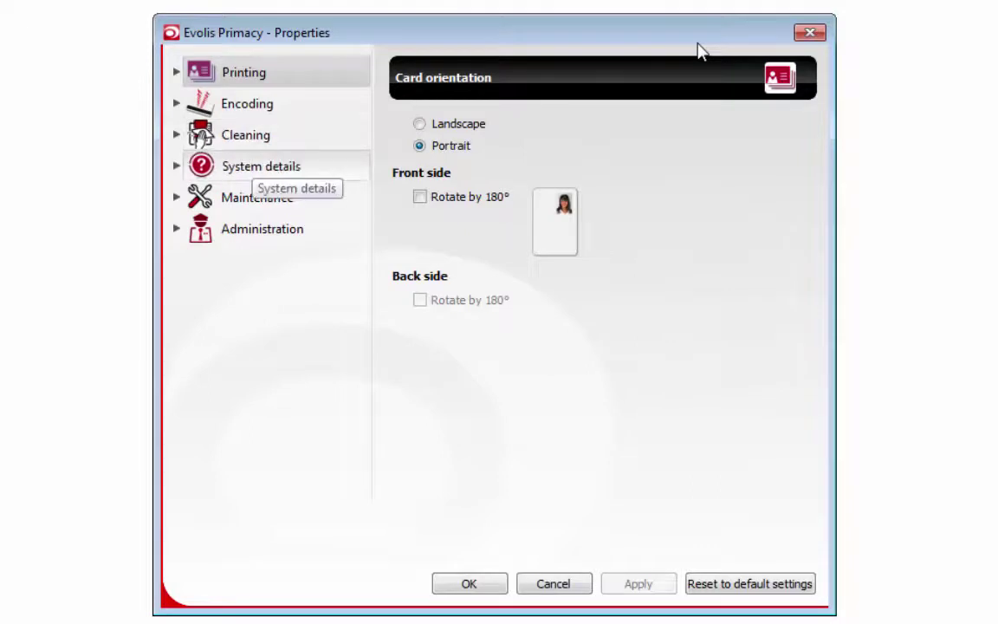
Expand System details and show the Testing cards page with graphical and technical test cards.
key("Return")
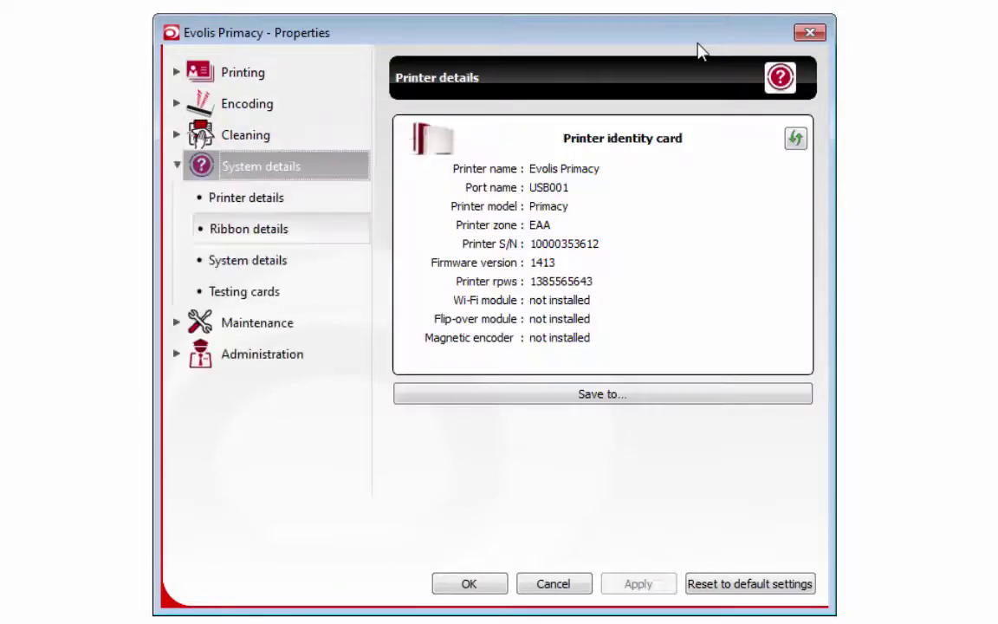
key("Return")
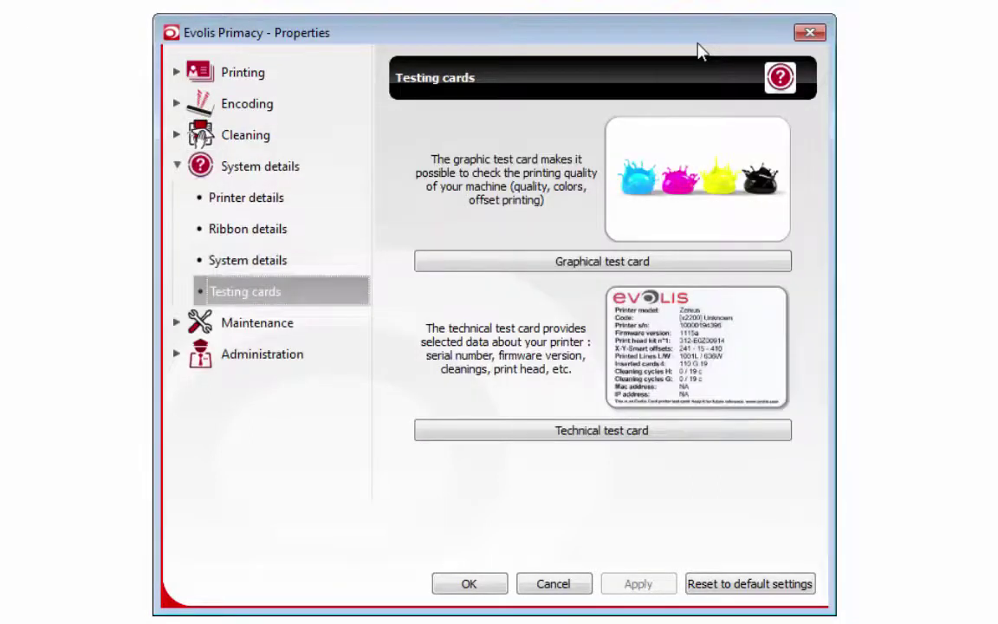